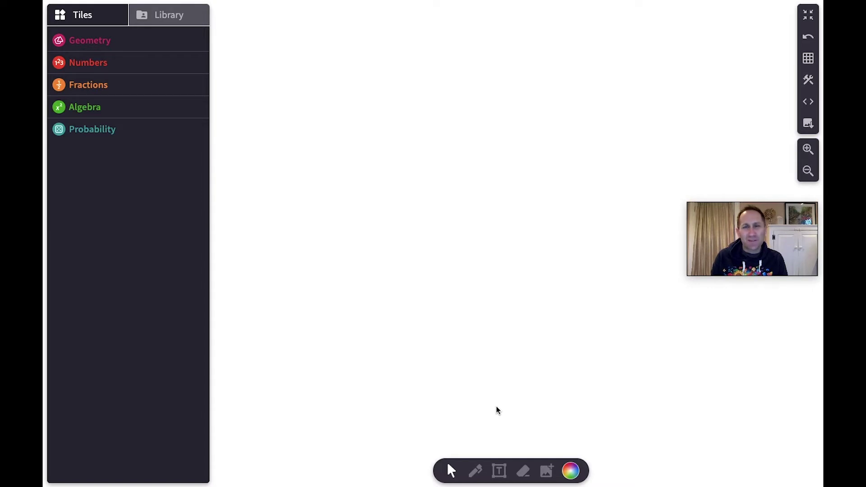
Add a 1 unit tile and a −1 unit tile from Algebra tiles and set them side by side.
{"action": "left_click", "coordinate": [86, 108]}
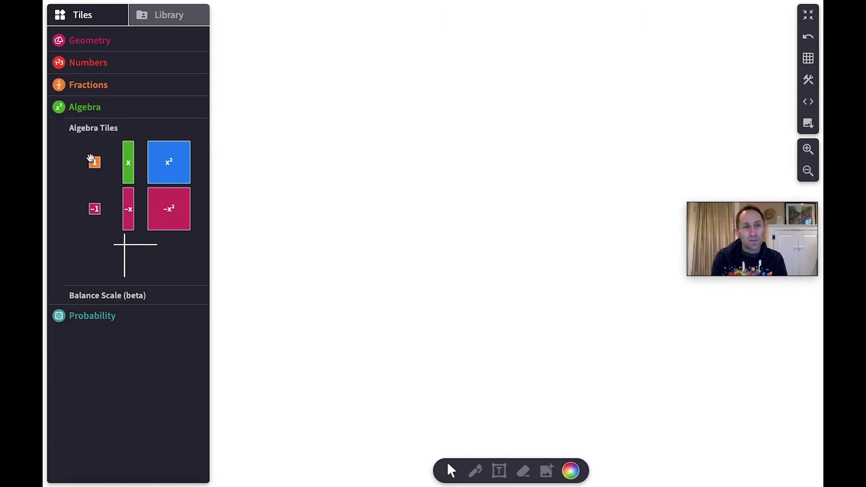
{"action": "left_click", "coordinate": [92, 162]}
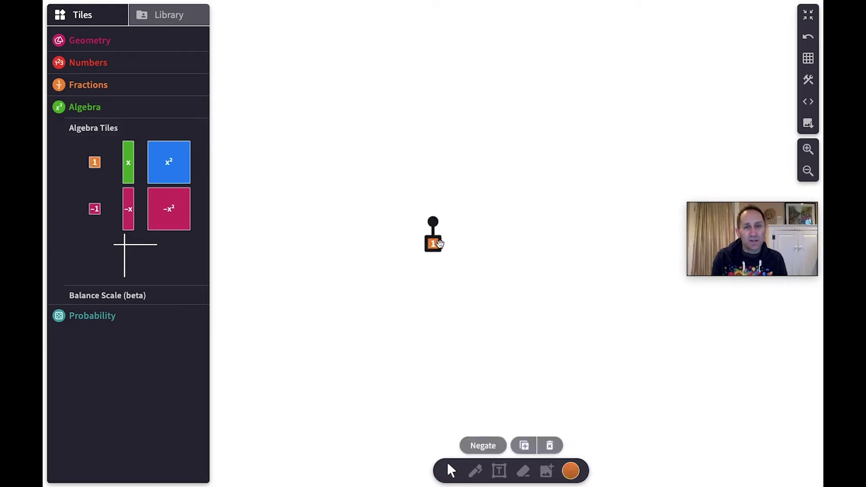
{"action": "left_click_drag", "start_coordinate": [439, 244], "coordinate": [404, 186]}
{"action": "left_click", "coordinate": [94, 208]}
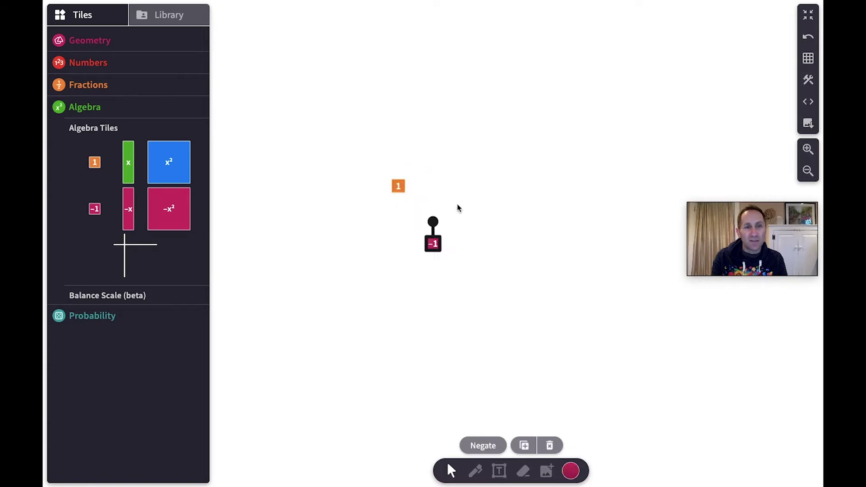
{"action": "left_click_drag", "start_coordinate": [434, 240], "coordinate": [459, 187]}
{"action": "left_click", "coordinate": [470, 216]}
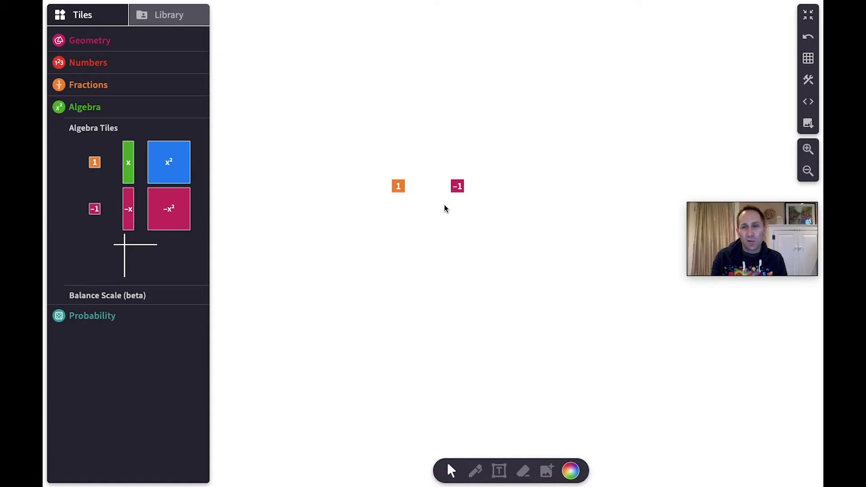
{"action": "left_click_drag", "start_coordinate": [395, 188], "coordinate": [459, 192]}
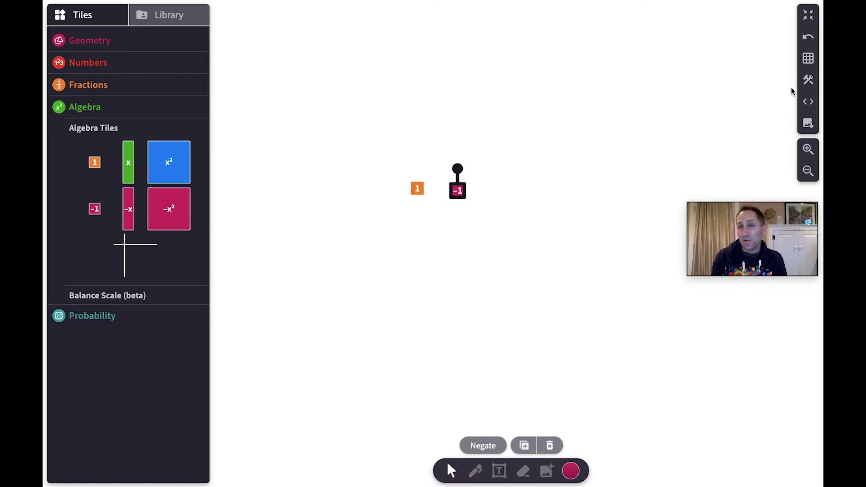
Show the square grid, then move the 1 tile up-left and the −1 tile far right.
{"action": "left_click", "coordinate": [808, 58]}
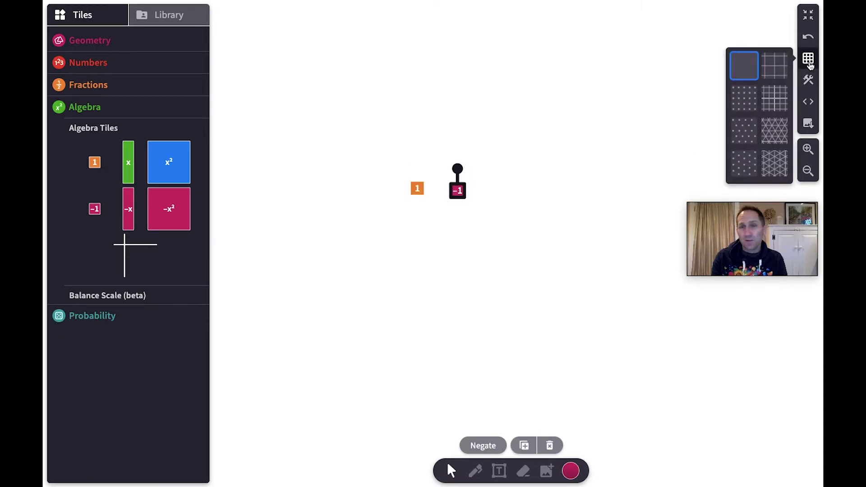
{"action": "left_click", "coordinate": [764, 98]}
{"action": "left_click_drag", "start_coordinate": [417, 188], "coordinate": [390, 149]}
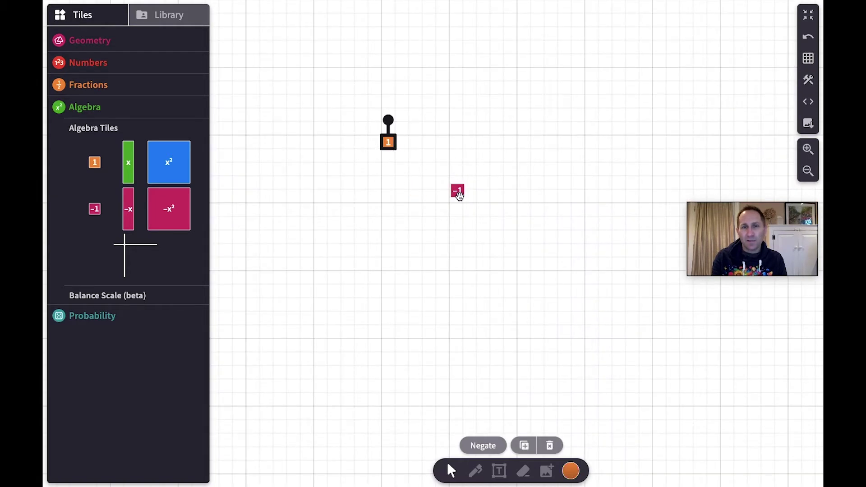
{"action": "left_click_drag", "start_coordinate": [458, 194], "coordinate": [590, 148]}
Duplicate the 1 tile into a row of ten and delete the lone −1 tile.
{"action": "left_click", "coordinate": [388, 143]}
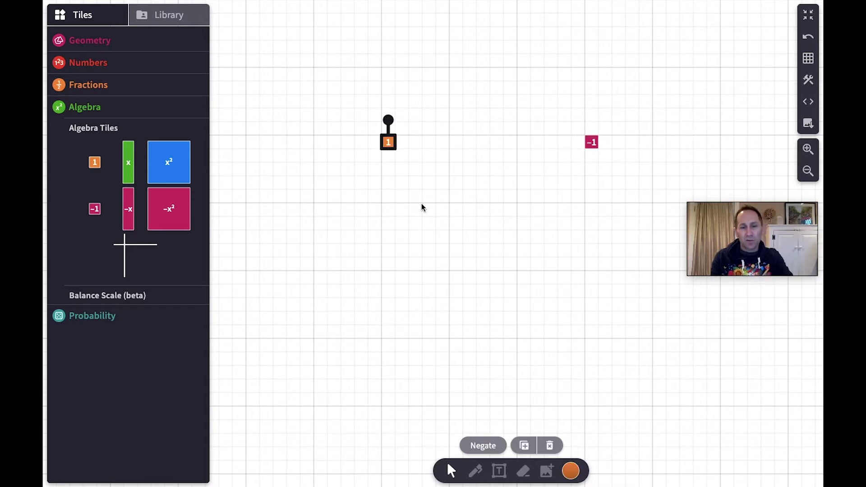
{"action": "key", "text": "ctrl+d"}
{"action": "left_click_drag", "start_coordinate": [401, 155], "coordinate": [415, 144]}
{"action": "key", "text": "ctrl+d"}
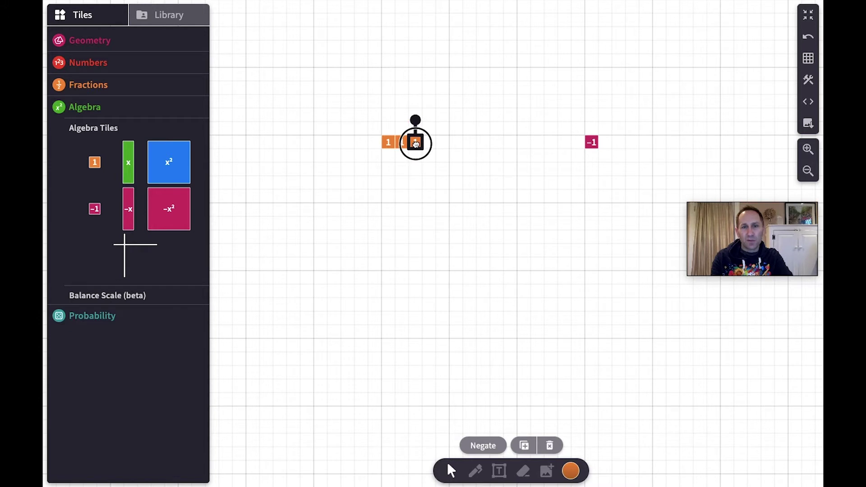
{"action": "left_click", "coordinate": [525, 447]}
{"action": "mouse_move", "coordinate": [433, 157]}
{"action": "left_mouse_down"}
{"action": "mouse_move", "coordinate": [432, 146]}
{"action": "mouse_move", "coordinate": [441, 150]}
{"action": "mouse_move", "coordinate": [442, 142]}
{"action": "left_mouse_up"}
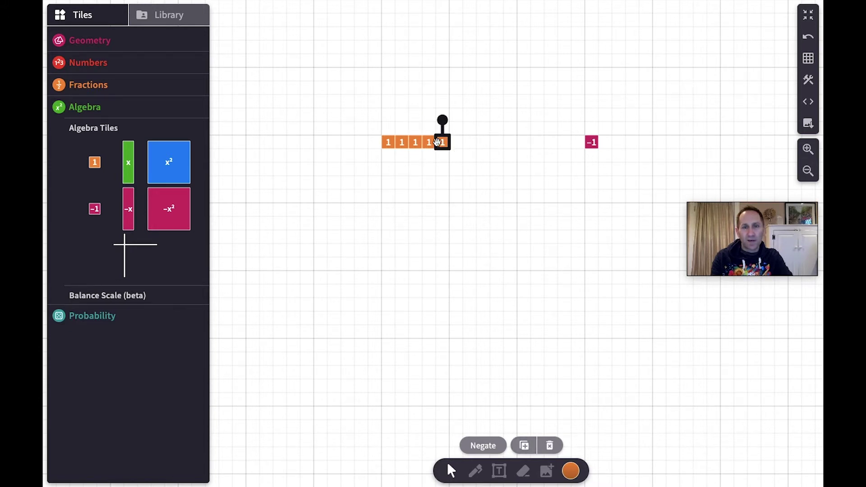
{"action": "left_click_drag", "start_coordinate": [353, 129], "coordinate": [439, 145]}
{"action": "left_click_drag", "start_coordinate": [438, 145], "coordinate": [498, 143]}
{"action": "left_click", "coordinate": [515, 172]}
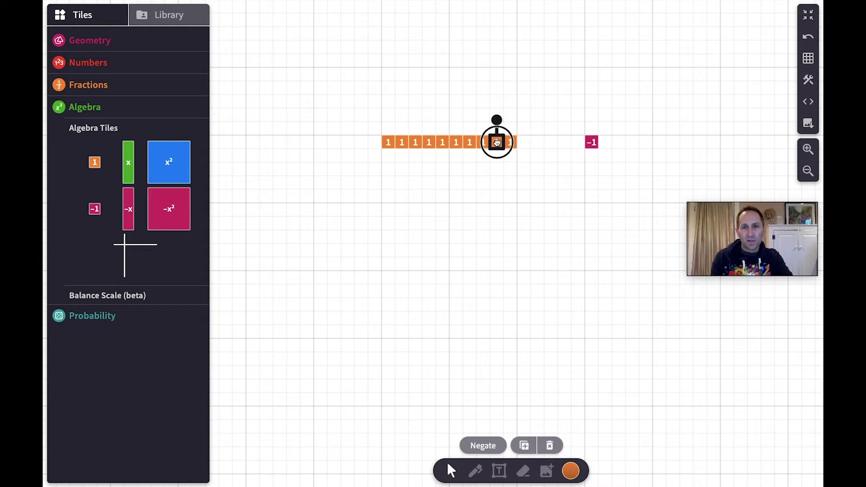
{"action": "left_click", "coordinate": [594, 142]}
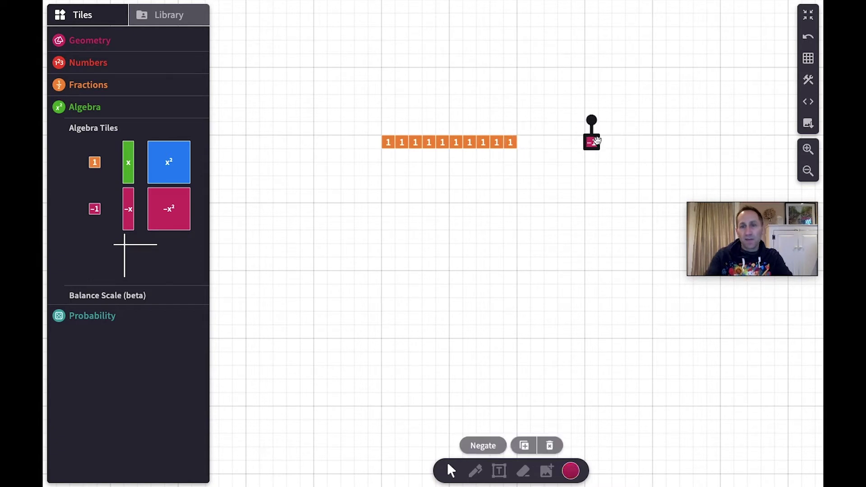
{"action": "key", "text": "Delete"}
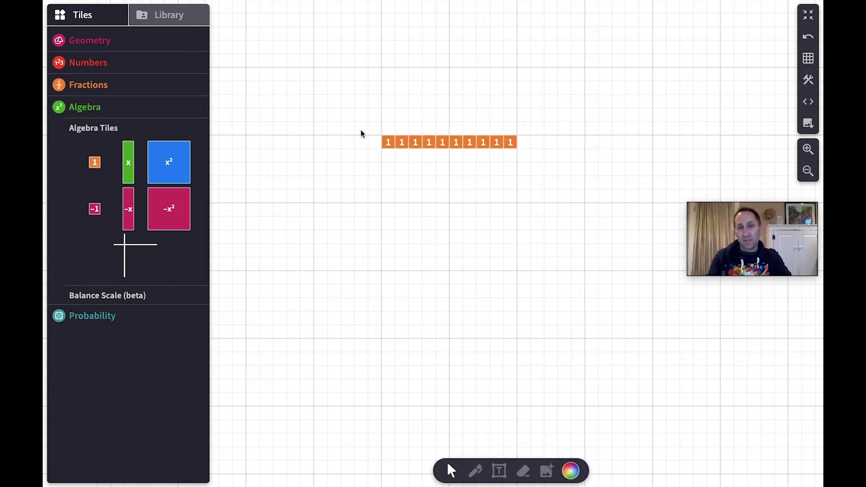
Duplicate the row of ten 1 tiles, move the copy right, and negate it into −1 tiles.
{"action": "left_click_drag", "start_coordinate": [372, 129], "coordinate": [687, 143]}
{"action": "key", "text": "ctrl+d"}
{"action": "scroll", "coordinate": [532, 229], "scroll_direction": "right", "scroll_amount": 5}
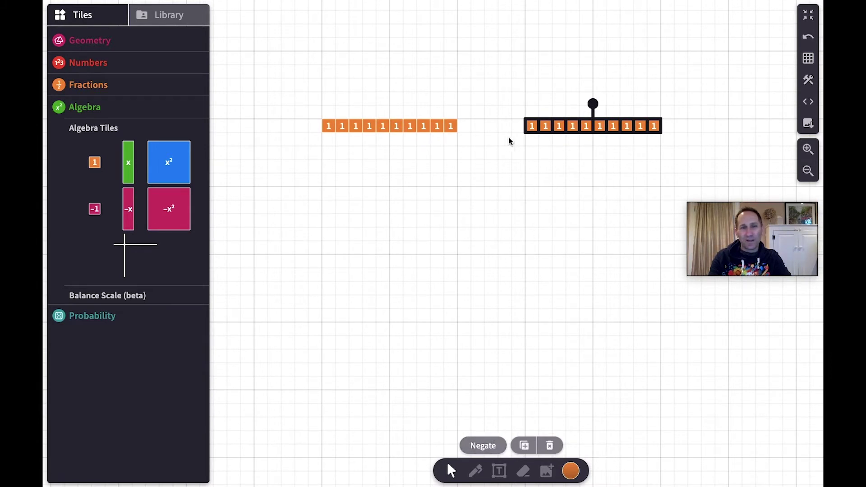
{"action": "left_click", "coordinate": [483, 446]}
{"action": "left_click", "coordinate": [519, 185]}
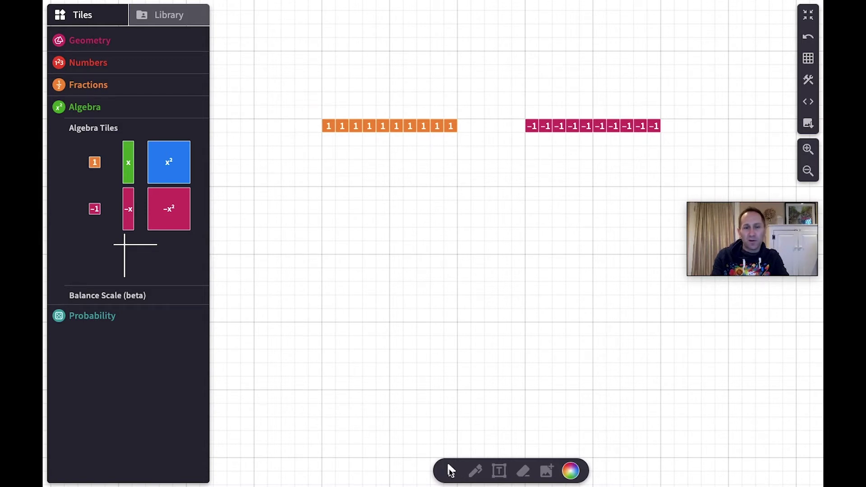
Copy five 1 tiles below the rows and place three −1 tiles under them.
{"action": "left_click_drag", "start_coordinate": [306, 111], "coordinate": [385, 192]}
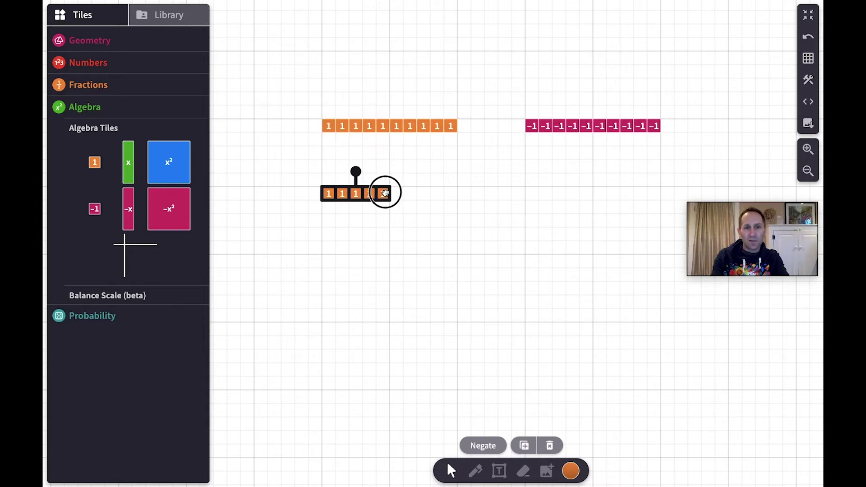
{"action": "left_click", "coordinate": [431, 226]}
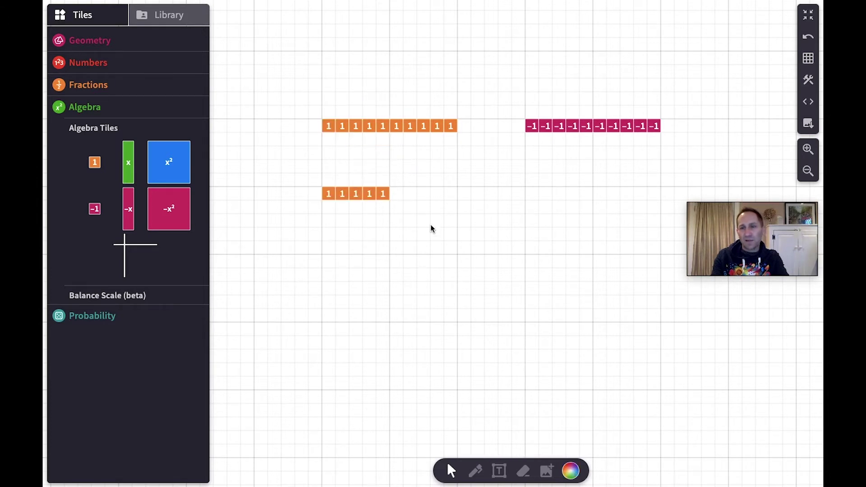
{"action": "left_click_drag", "start_coordinate": [520, 113], "coordinate": [352, 216]}
{"action": "left_click", "coordinate": [383, 243]}
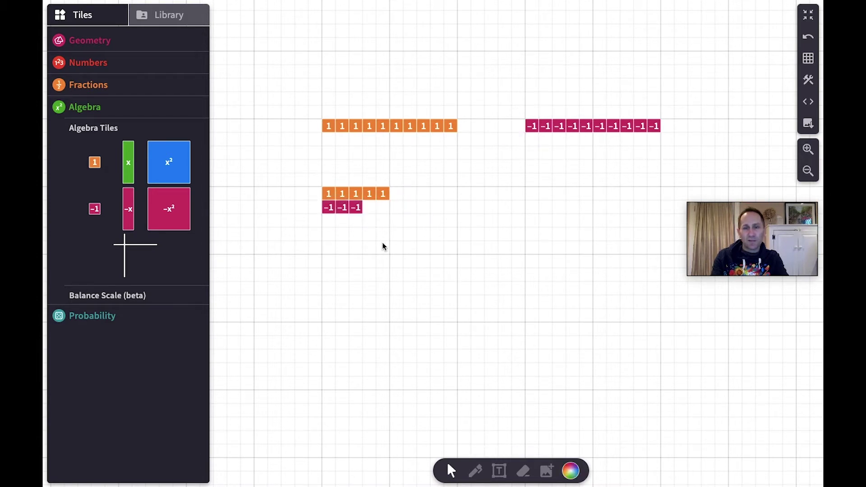
Move the three −1 tiles onto three of the 1 tiles as zero pairs.
{"action": "left_click_drag", "start_coordinate": [334, 212], "coordinate": [357, 210]}
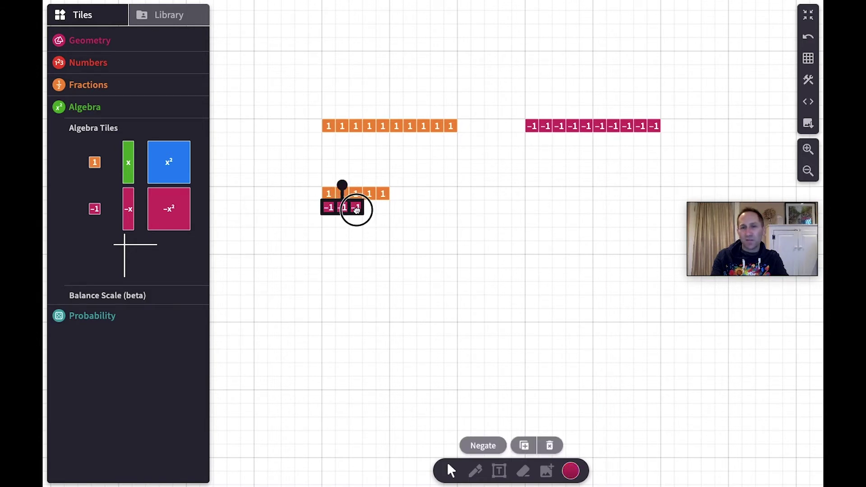
{"action": "left_click_drag", "start_coordinate": [357, 209], "coordinate": [357, 209]}
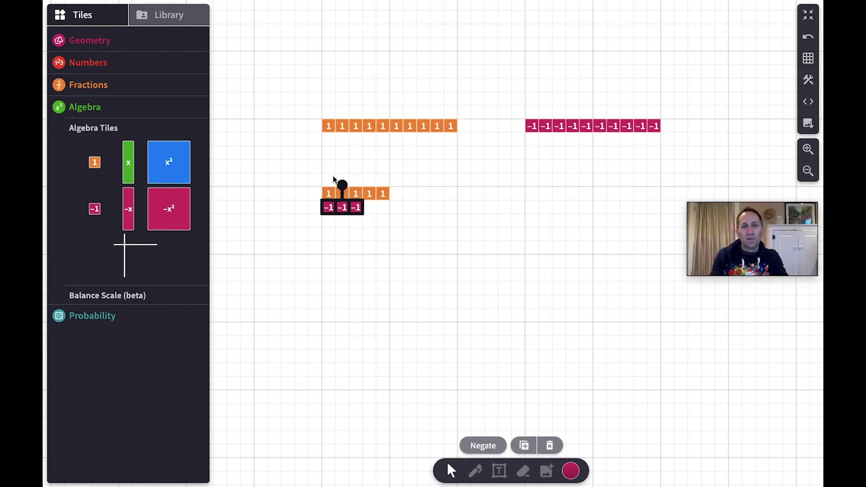
{"action": "left_click", "coordinate": [351, 216]}
{"action": "left_click", "coordinate": [323, 208]}
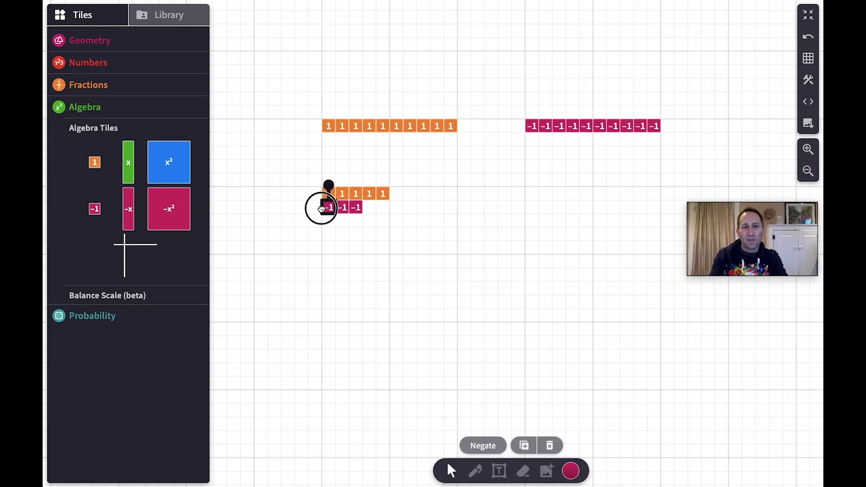
{"action": "left_click", "coordinate": [305, 209]}
{"action": "left_click", "coordinate": [357, 209]}
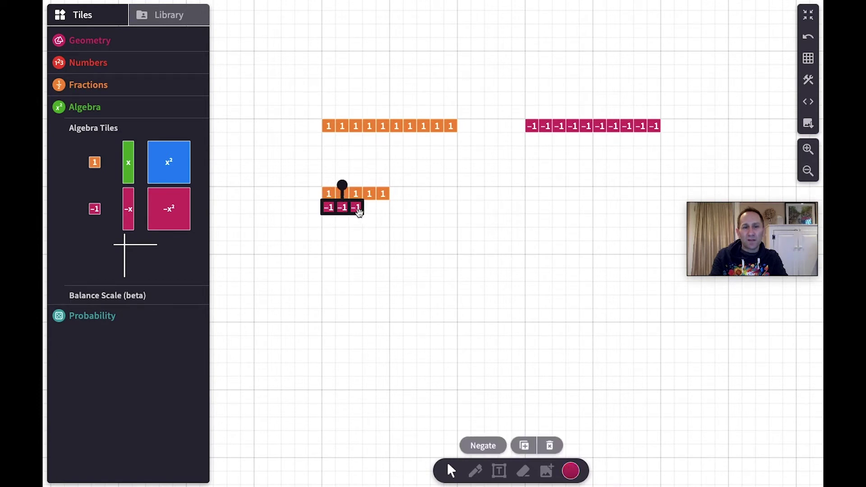
{"action": "left_click_drag", "start_coordinate": [358, 209], "coordinate": [358, 202]}
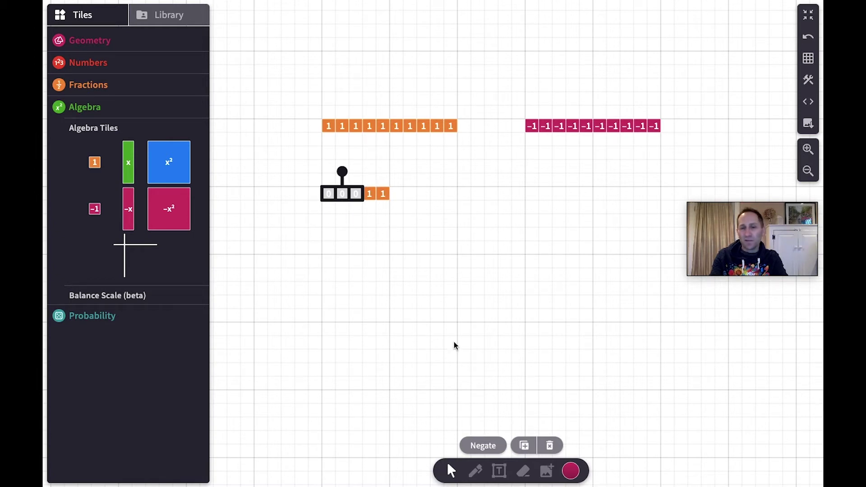
{"action": "left_click", "coordinate": [498, 471]}
Add the text label '5 + -3 = 2' above the first example's tiles.
{"action": "left_click", "coordinate": [337, 175]}
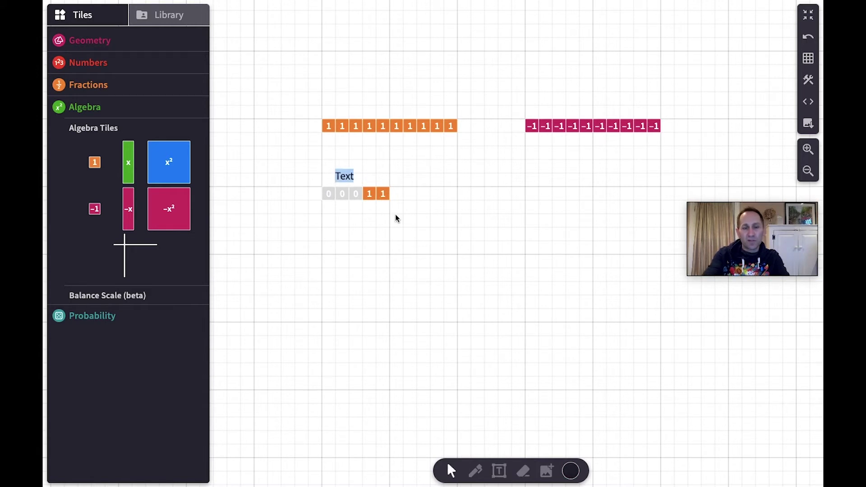
{"action": "type", "text": "5 +"}
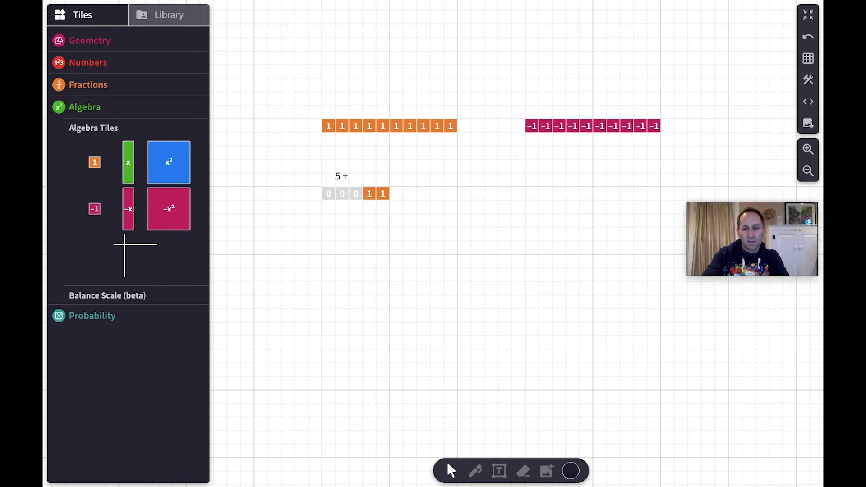
{"action": "type", "text": " -3"}
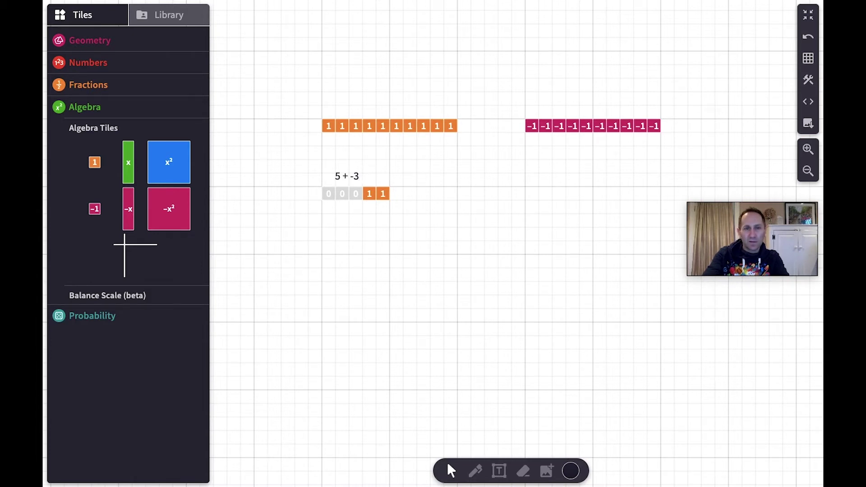
{"action": "type", "text": " + 2"}
{"action": "key", "text": "BackSpace"}
{"action": "key", "text": "BackSpace"}
{"action": "key", "text": "BackSpace"}
{"action": "key", "text": "BackSpace"}
{"action": "type", "text": "="}
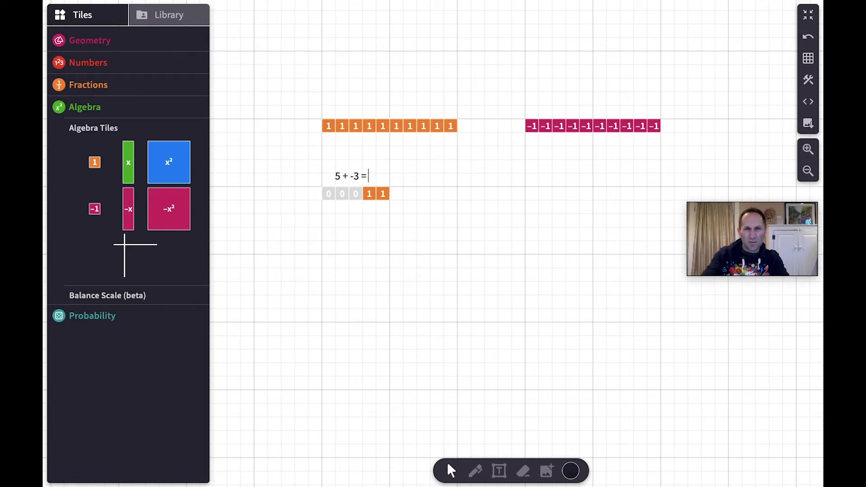
{"action": "type", "text": " 2"}
{"action": "left_click", "coordinate": [456, 252]}
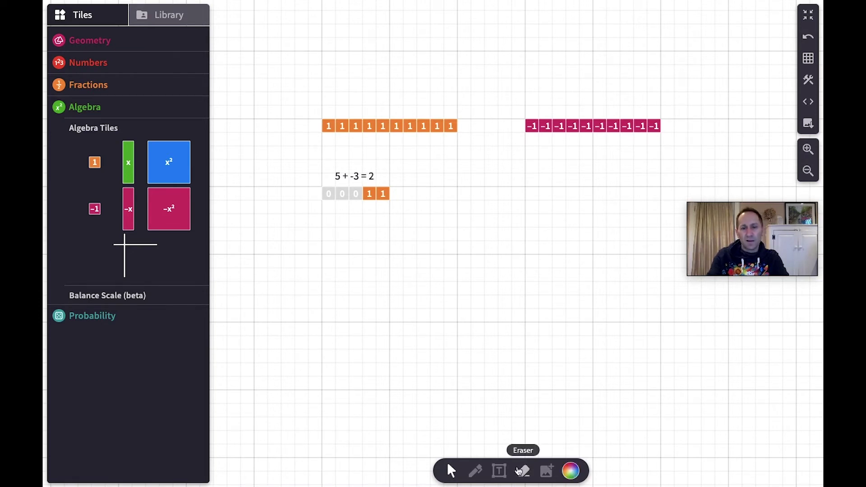
Draw a pen box around the 5 + -3 example and pull down eight −1 tiles.
{"action": "left_click", "coordinate": [475, 471]}
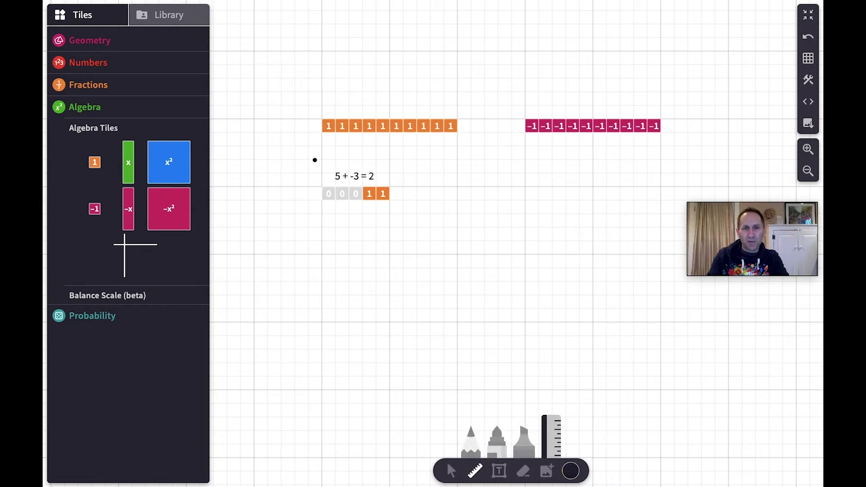
{"action": "mouse_move", "coordinate": [308, 159]}
{"action": "left_mouse_down"}
{"action": "mouse_move", "coordinate": [310, 218]}
{"action": "mouse_move", "coordinate": [417, 214]}
{"action": "left_mouse_up"}
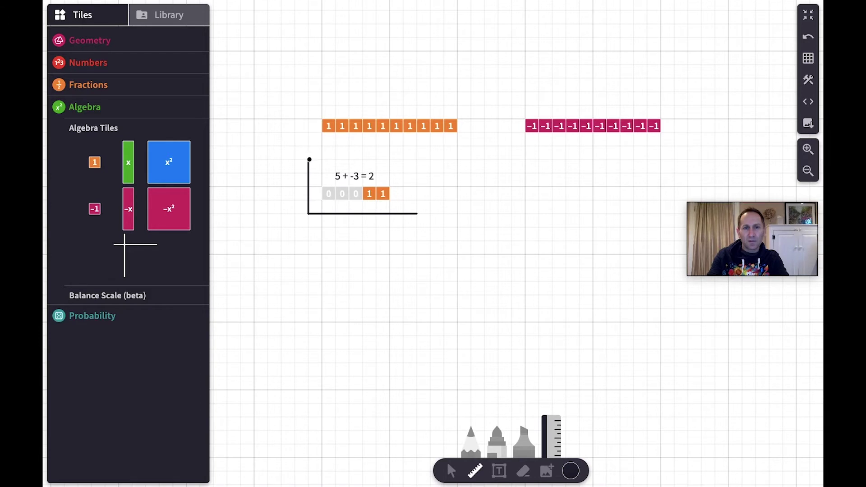
{"action": "mouse_move", "coordinate": [309, 159]}
{"action": "left_mouse_down"}
{"action": "mouse_move", "coordinate": [413, 163]}
{"action": "mouse_move", "coordinate": [417, 214]}
{"action": "left_mouse_up"}
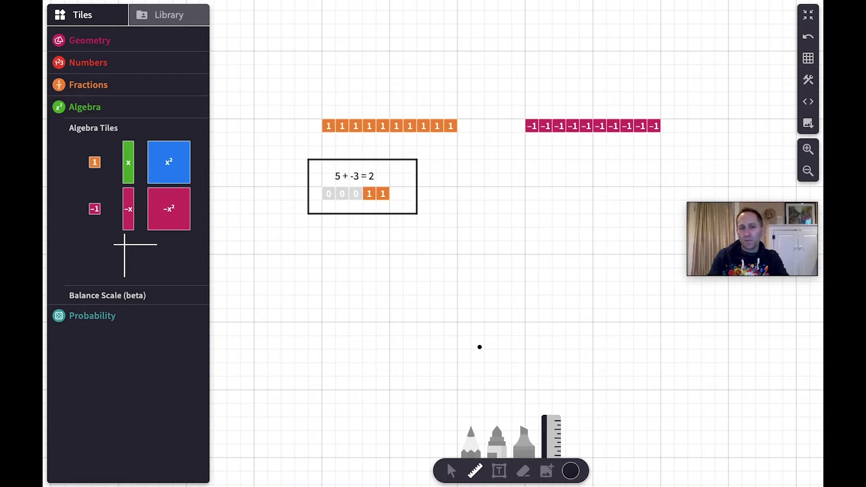
{"action": "left_click", "coordinate": [451, 471]}
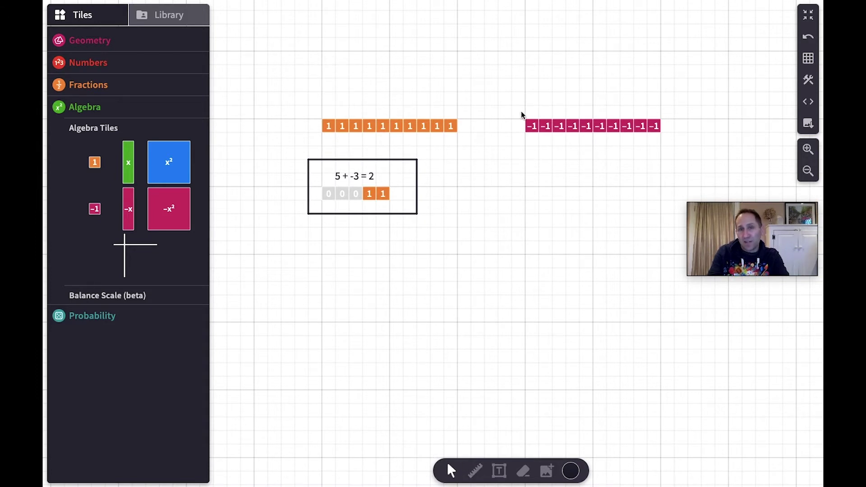
{"action": "left_click_drag", "start_coordinate": [521, 114], "coordinate": [613, 195]}
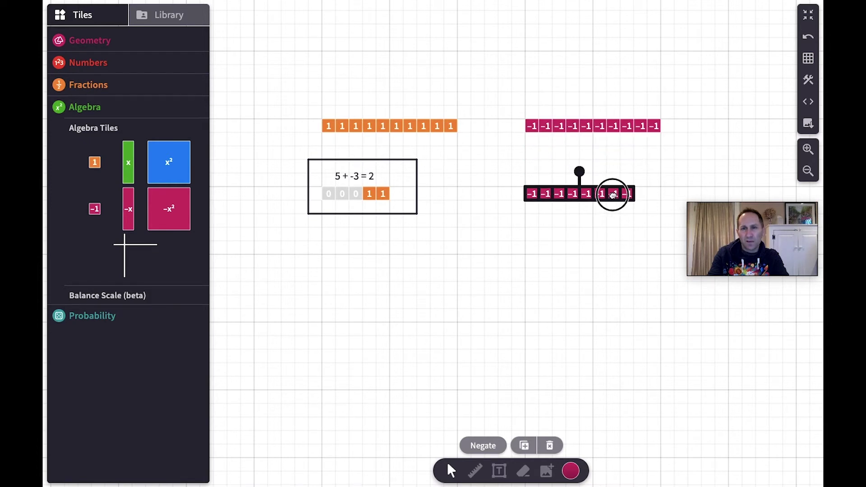
Pair three 1 tiles with the eight −1 tiles and label it '-8 + 3 = -5'.
{"action": "left_click", "coordinate": [610, 217]}
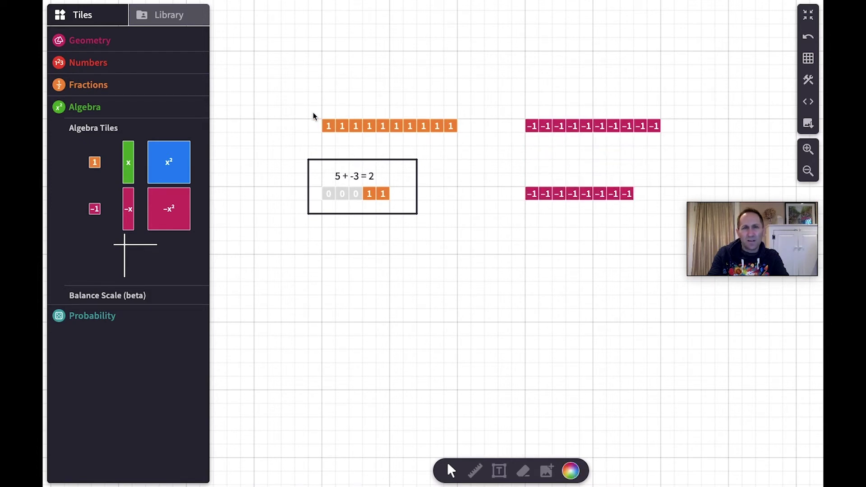
{"action": "left_click_drag", "start_coordinate": [313, 113], "coordinate": [545, 194]}
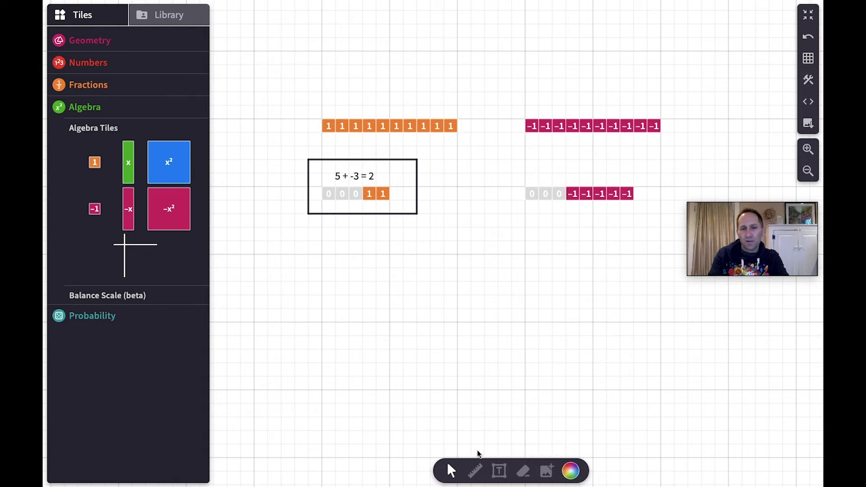
{"action": "left_click", "coordinate": [499, 471]}
{"action": "left_click", "coordinate": [553, 171]}
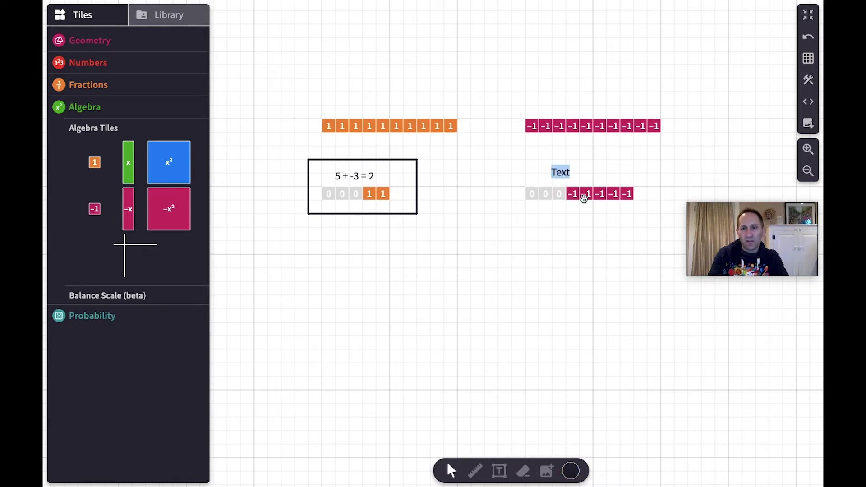
{"action": "type", "text": "-8"}
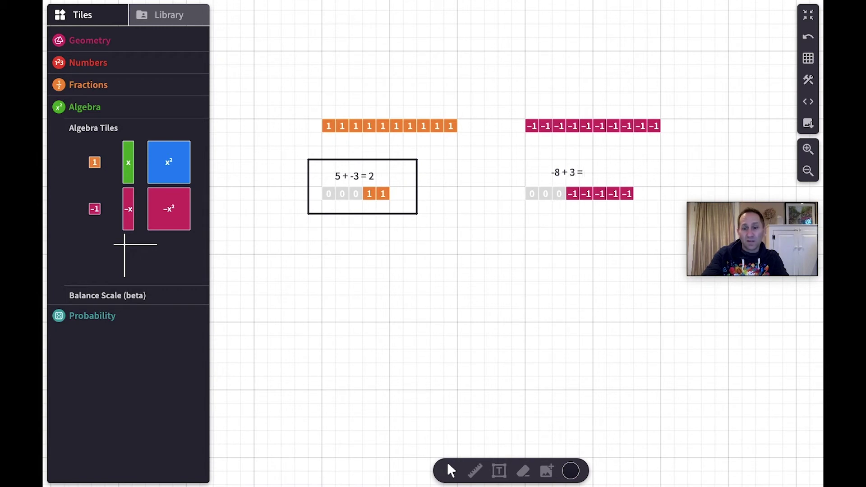
{"action": "type", "text": "+ 3 = -5"}
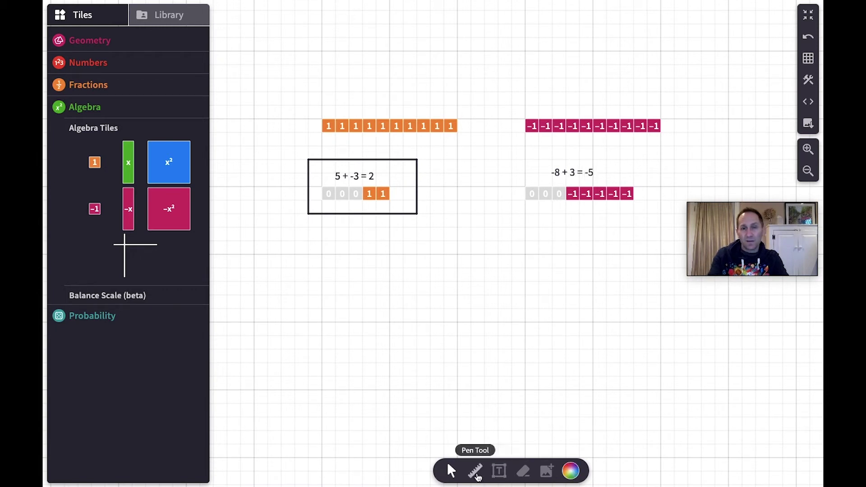
{"action": "left_click", "coordinate": [475, 471]}
Draw a pen box around the -8 + 3 = -5 tiles and equation.
{"action": "mouse_move", "coordinate": [498, 161]}
{"action": "left_mouse_down"}
{"action": "mouse_move", "coordinate": [503, 215]}
{"action": "mouse_move", "coordinate": [661, 214]}
{"action": "left_mouse_up"}
{"action": "mouse_move", "coordinate": [502, 164]}
{"action": "left_mouse_down"}
{"action": "mouse_move", "coordinate": [663, 164]}
{"action": "mouse_move", "coordinate": [661, 214]}
{"action": "left_mouse_up"}
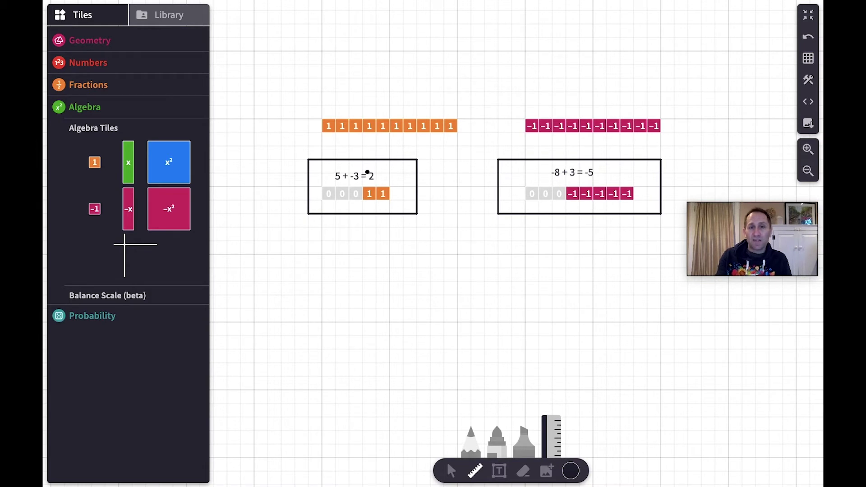
{"action": "left_click", "coordinate": [451, 471]}
Duplicate the row of ten 1 tiles into a stack of five aligned rows.
{"action": "left_click_drag", "start_coordinate": [310, 100], "coordinate": [435, 274]}
{"action": "key", "text": "ctrl+d"}
{"action": "key", "text": "ctrl+d"}
{"action": "key", "text": "ctrl+d"}
{"action": "key", "text": "Left"}
{"action": "key", "text": "ctrl+d"}
{"action": "key", "text": "Left"}
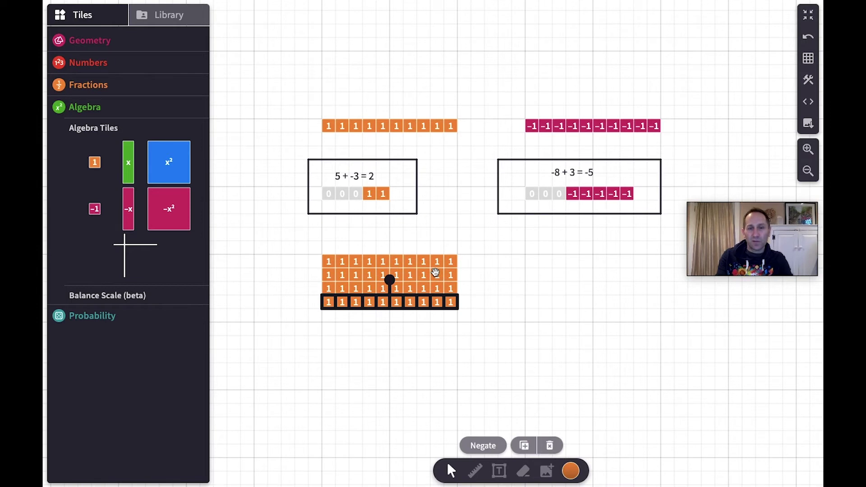
Copy the five rows below to complete a 10 × 10 square, fixing a stray tile.
{"action": "key", "text": "ctrl+d"}
{"action": "key", "text": "Left"}
{"action": "left_click", "coordinate": [318, 269]}
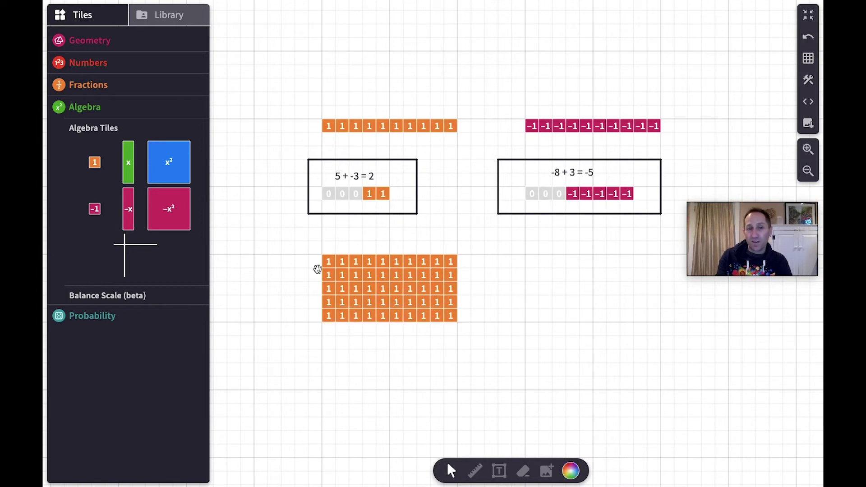
{"action": "left_click_drag", "start_coordinate": [306, 251], "coordinate": [451, 353]}
{"action": "key", "text": "ctrl+d"}
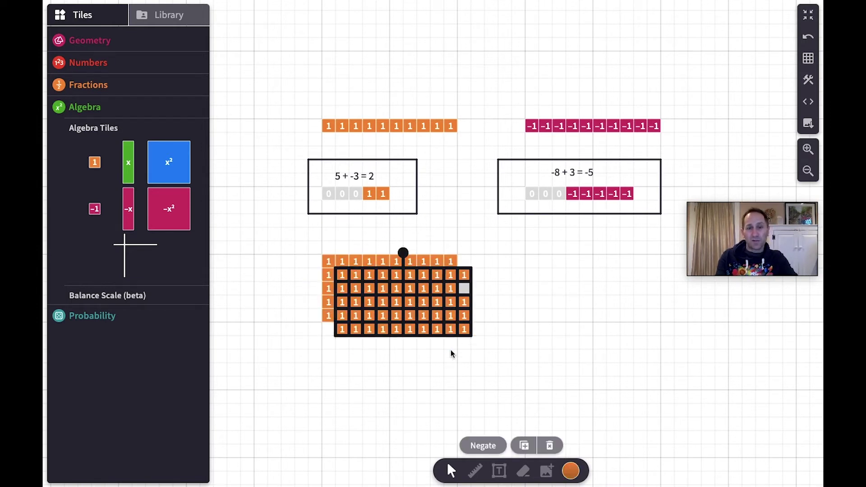
{"action": "key", "text": "Down"}
{"action": "key", "text": "Down"}
{"action": "key", "text": "Down"}
{"action": "key", "text": "Down"}
{"action": "key", "text": "Left"}
{"action": "left_click", "coordinate": [500, 343]}
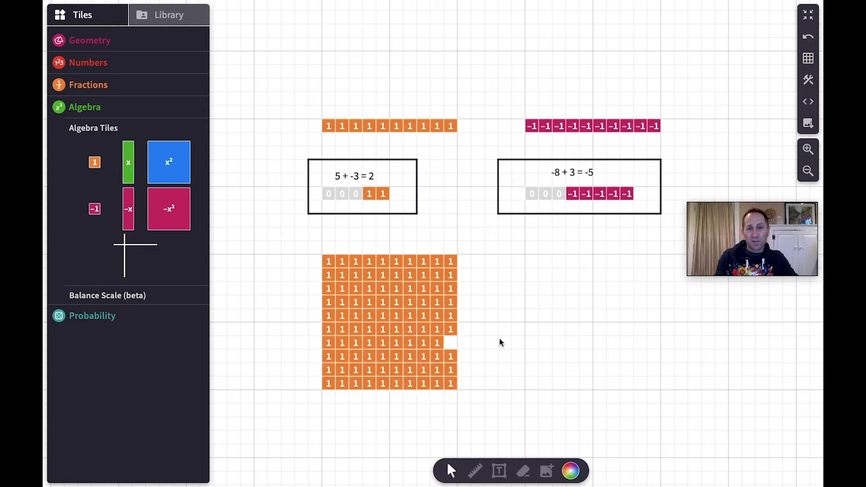
{"action": "left_click", "coordinate": [454, 329]}
{"action": "mouse_move", "coordinate": [453, 329]}
{"action": "left_mouse_down"}
{"action": "mouse_move", "coordinate": [468, 342]}
{"action": "mouse_move", "coordinate": [453, 332]}
{"action": "left_mouse_up"}
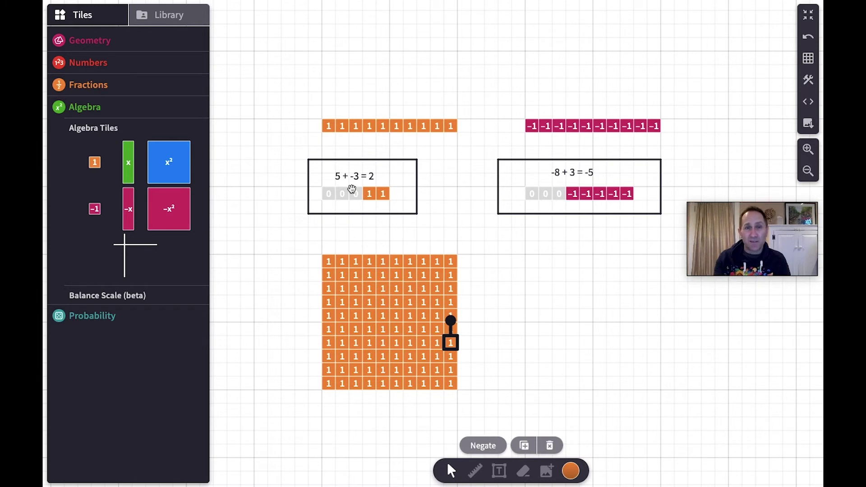
{"action": "left_click", "coordinate": [172, 26]}
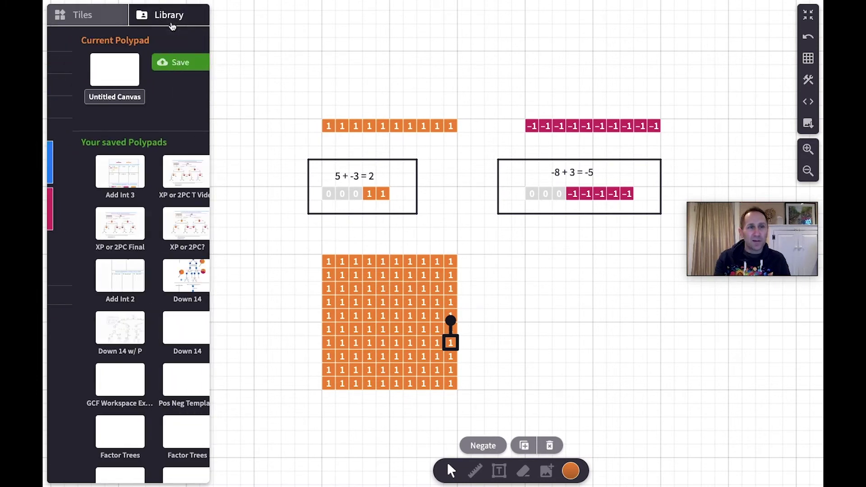
Load the saved 'Add Int 3' canvas, leaving the unsaved one, and view it full screen.
{"action": "left_click", "coordinate": [105, 173]}
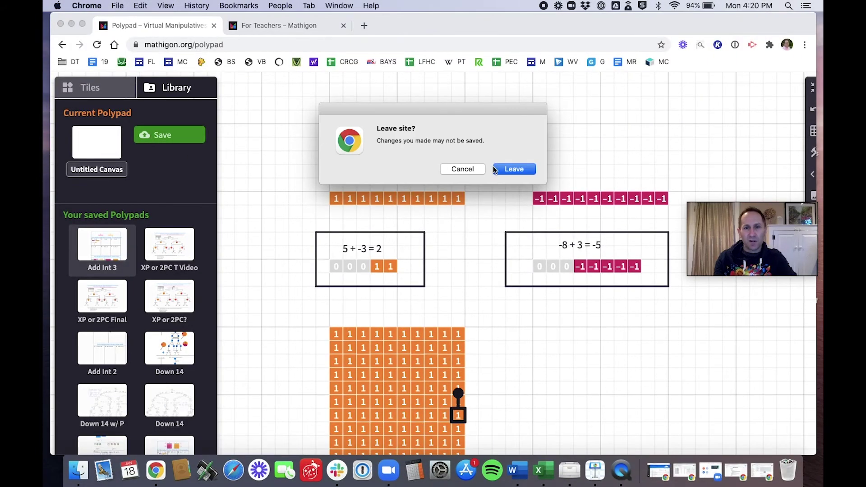
{"action": "left_click", "coordinate": [514, 169]}
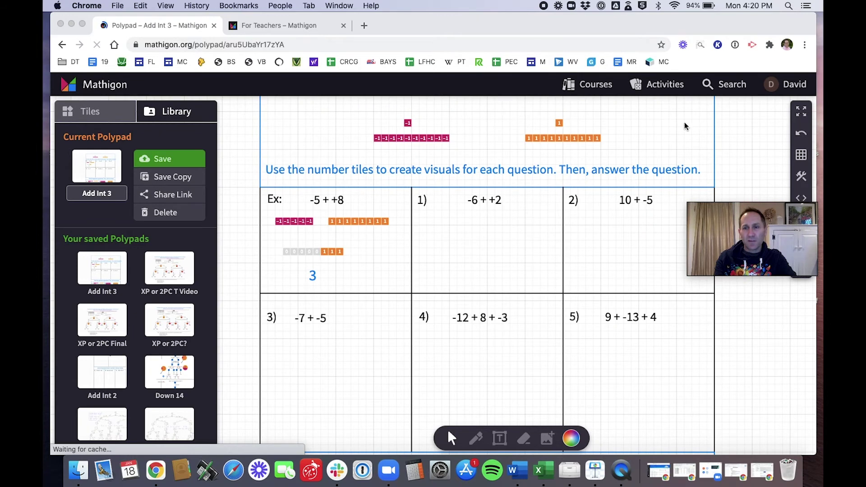
{"action": "left_click", "coordinate": [802, 113]}
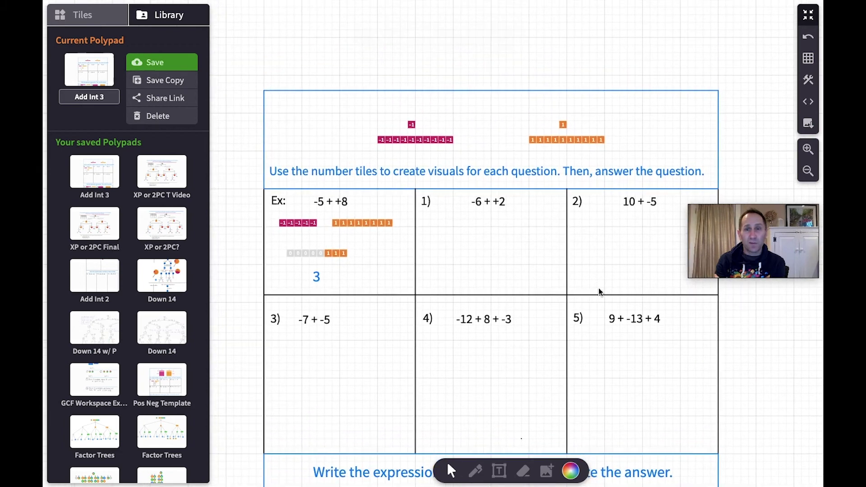
Scroll down the worksheet to the 'Write the expression represented' section with models 6–8.
{"action": "scroll", "coordinate": [600, 288], "scroll_direction": "down", "scroll_amount": 2}
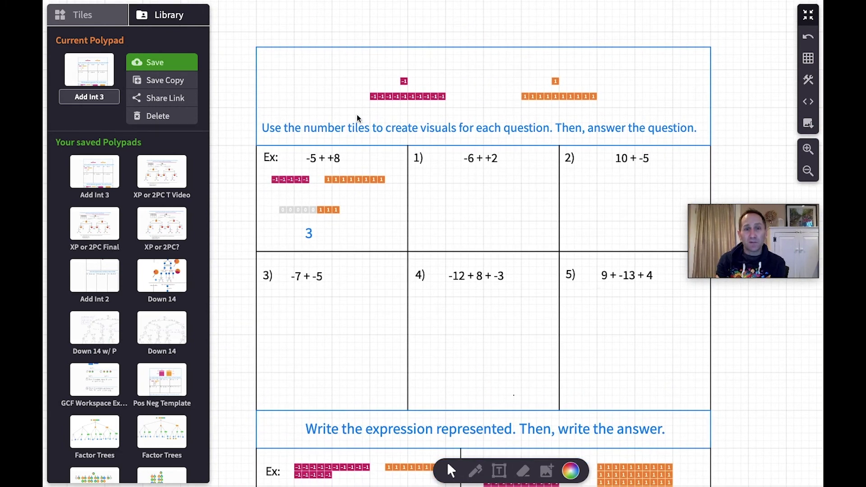
{"action": "scroll", "coordinate": [386, 189], "scroll_direction": "down", "scroll_amount": 1}
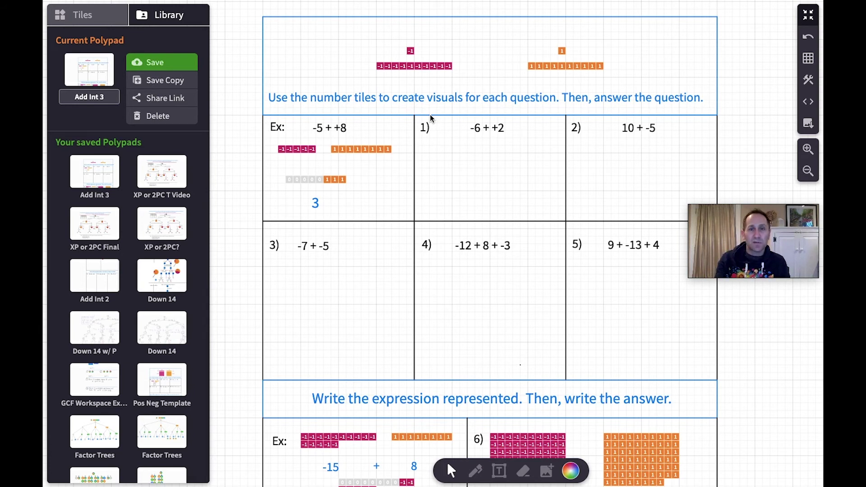
{"action": "scroll", "coordinate": [430, 119], "scroll_direction": "down", "scroll_amount": 8}
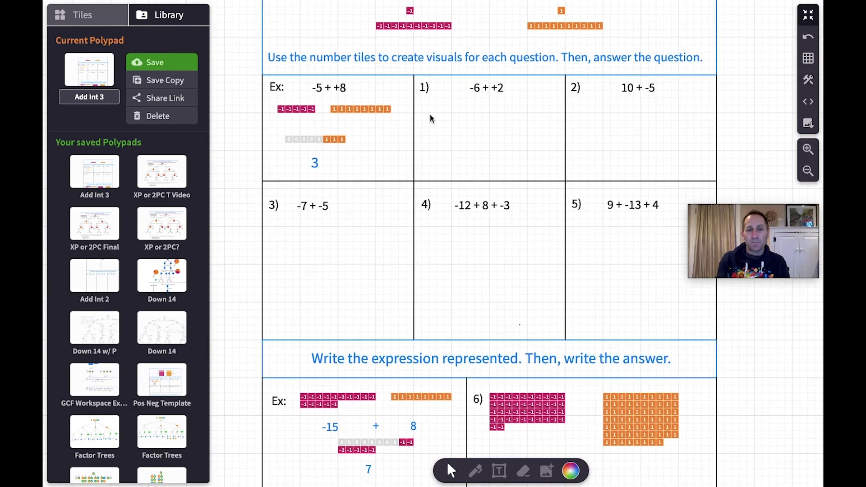
{"action": "scroll", "coordinate": [430, 118], "scroll_direction": "down", "scroll_amount": 2}
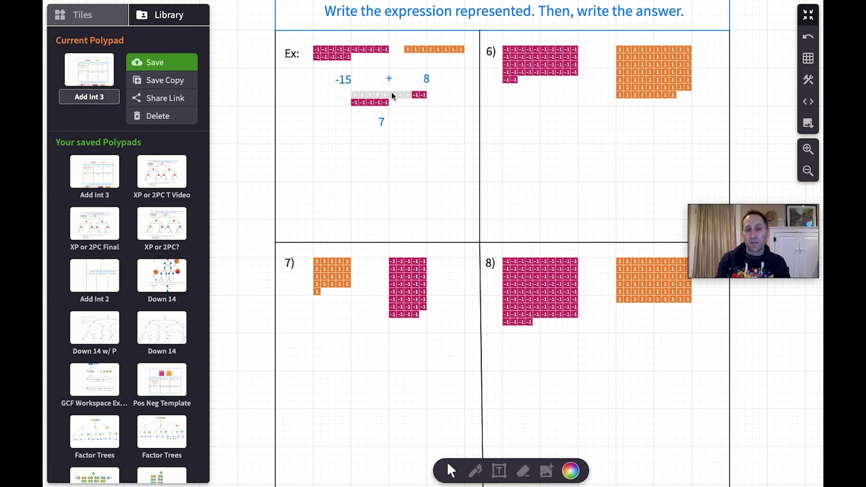
Pick up question 7's positive orange tiles and scroll down to questions 9–11.
{"action": "left_click", "coordinate": [348, 295]}
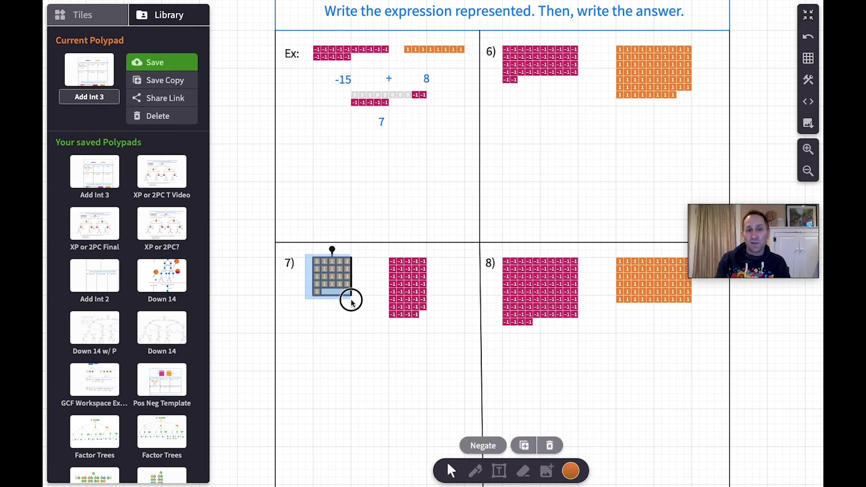
{"action": "mouse_move", "coordinate": [335, 281]}
{"action": "left_mouse_down"}
{"action": "mouse_move", "coordinate": [406, 281]}
{"action": "mouse_move", "coordinate": [336, 281]}
{"action": "left_mouse_up"}
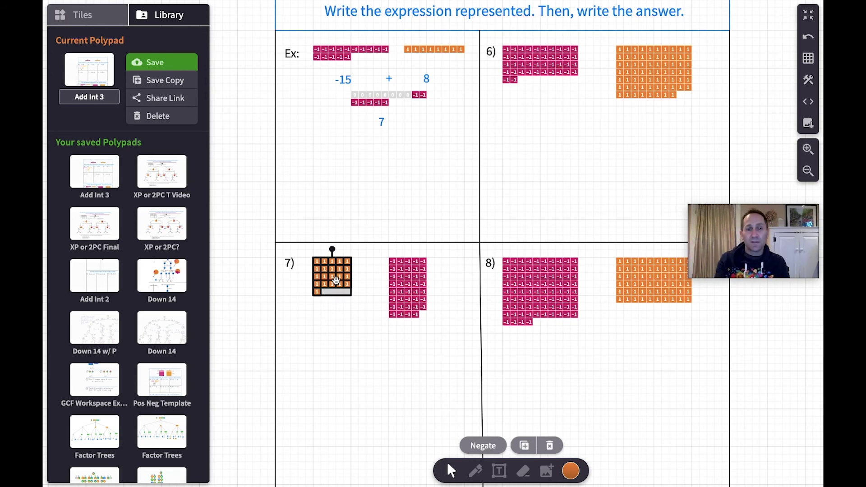
{"action": "scroll", "coordinate": [336, 281], "scroll_direction": "down", "scroll_amount": 6}
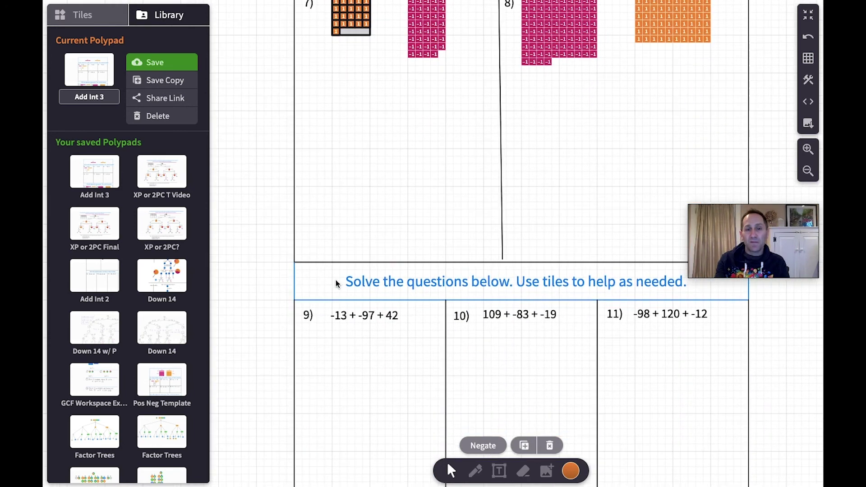
{"action": "scroll", "coordinate": [336, 283], "scroll_direction": "down", "scroll_amount": 3}
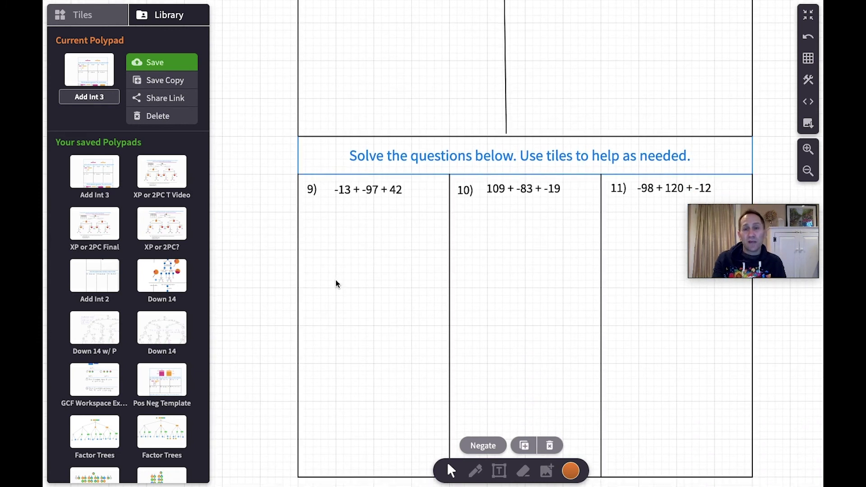
Scroll back to the top of the Add Int 3 worksheet and exit full screen.
{"action": "scroll", "coordinate": [336, 284], "scroll_direction": "up", "scroll_amount": 9}
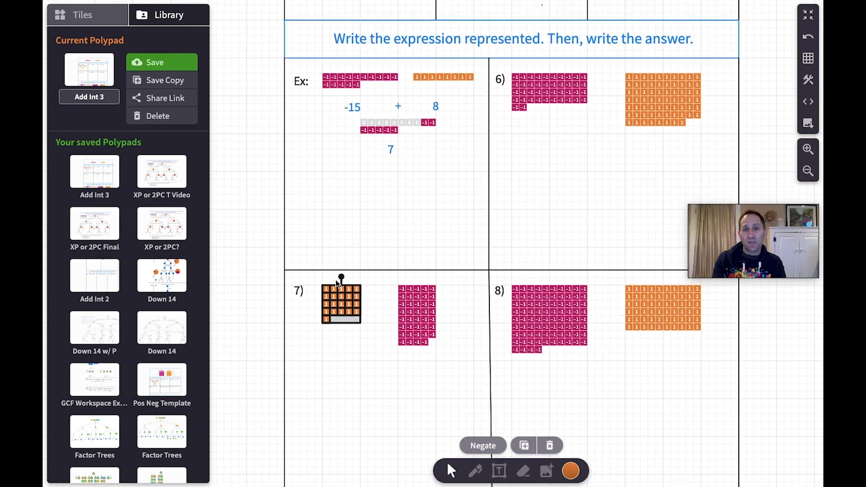
{"action": "scroll", "coordinate": [336, 280], "scroll_direction": "up", "scroll_amount": 6}
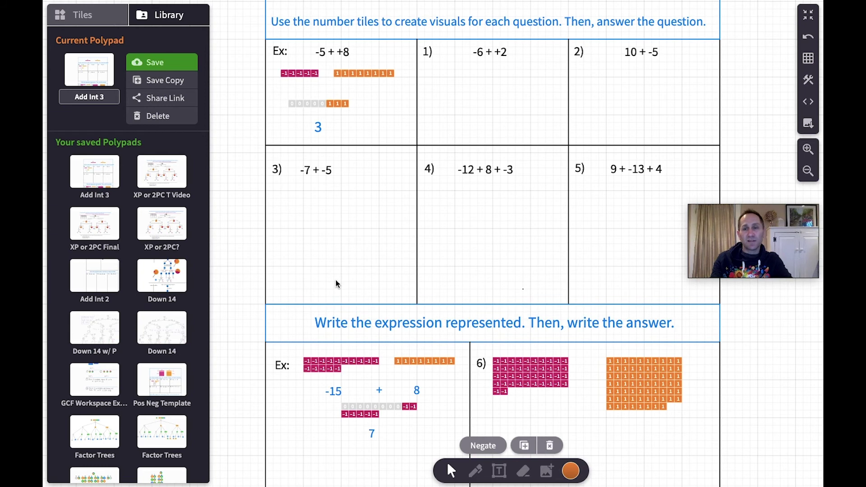
{"action": "scroll", "coordinate": [335, 283], "scroll_direction": "up", "scroll_amount": 2}
{"action": "scroll", "coordinate": [336, 281], "scroll_direction": "left", "scroll_amount": 1}
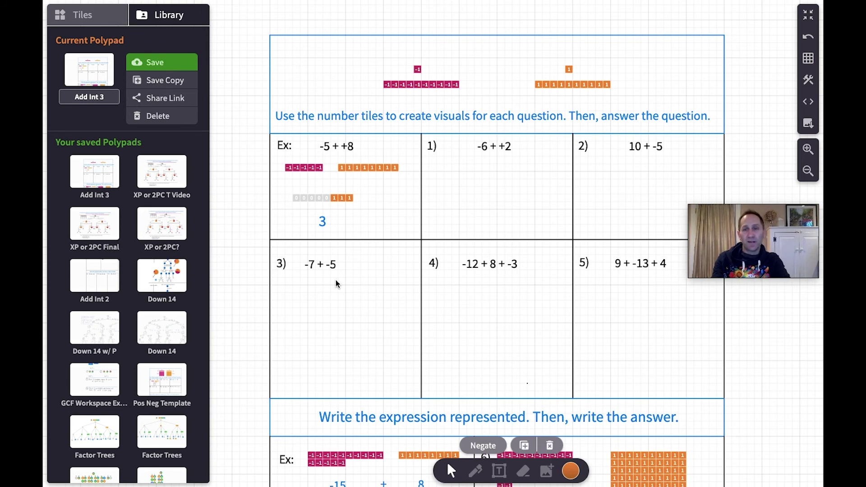
{"action": "key", "text": "Escape"}
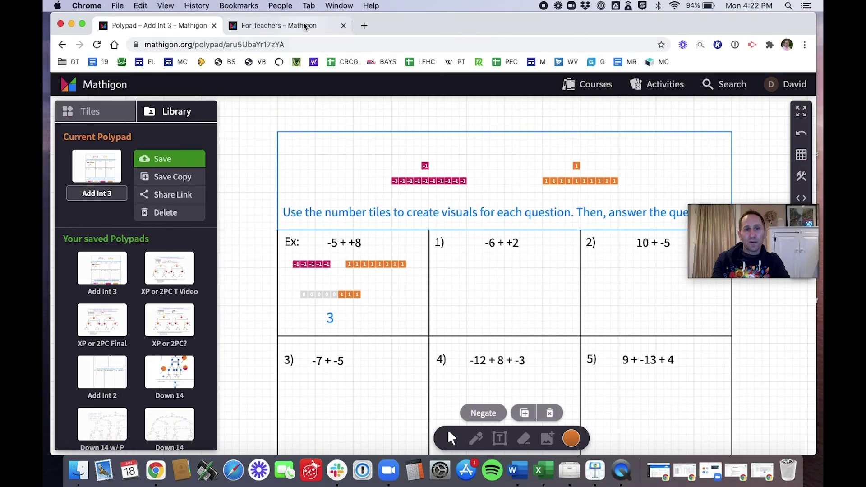
View the For Teachers Video Tutorials full screen, then return to the Add Int 3 tab.
{"action": "left_click", "coordinate": [305, 26]}
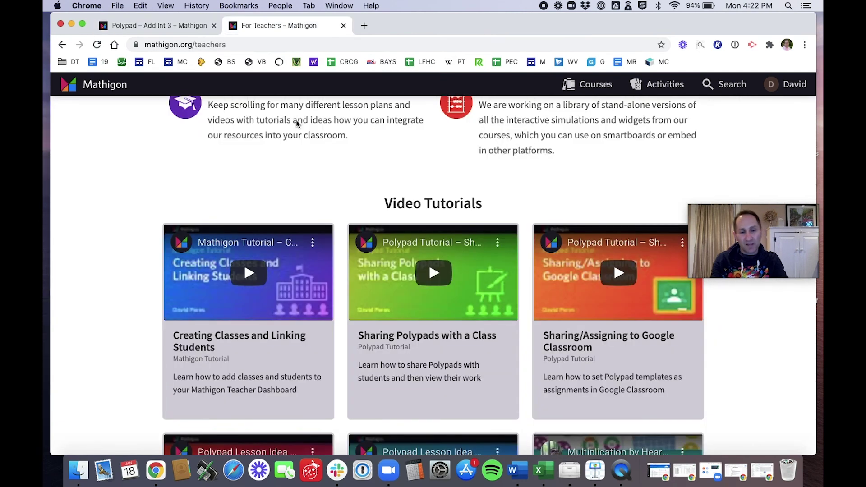
{"action": "key", "text": "ctrl+super+f"}
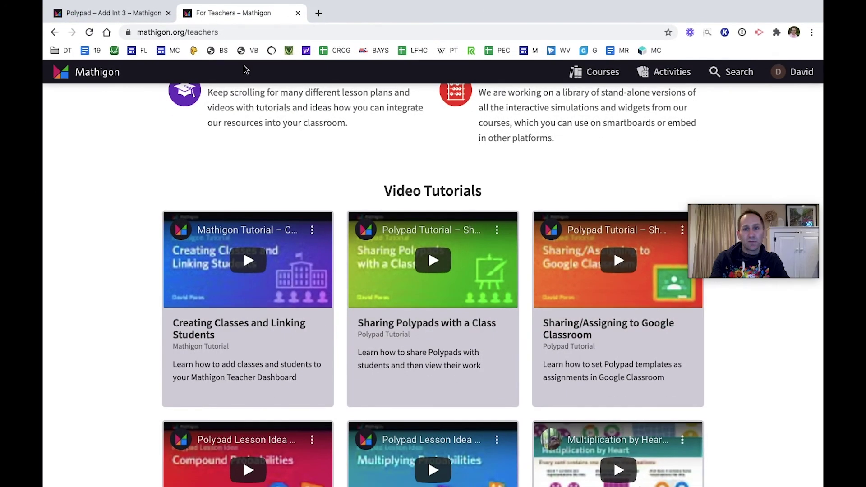
{"action": "scroll", "coordinate": [282, 154], "scroll_direction": "up", "scroll_amount": 1}
{"action": "scroll", "coordinate": [283, 153], "scroll_direction": "down", "scroll_amount": 3}
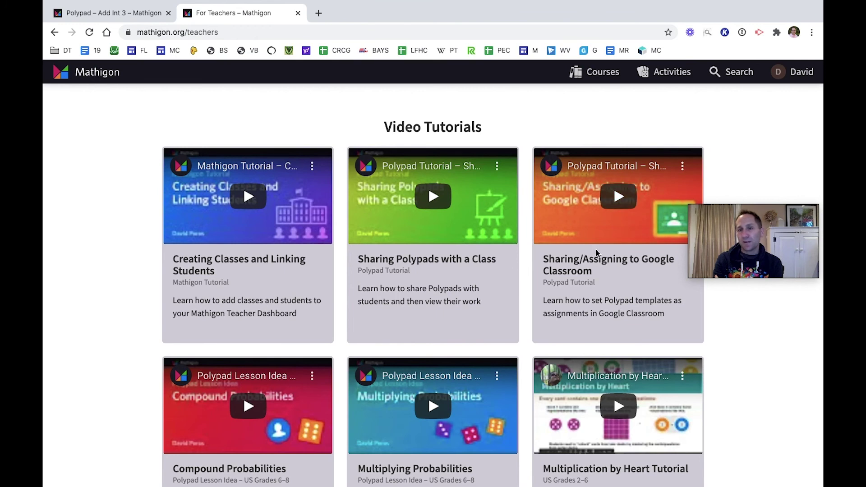
{"action": "left_click", "coordinate": [126, 17]}
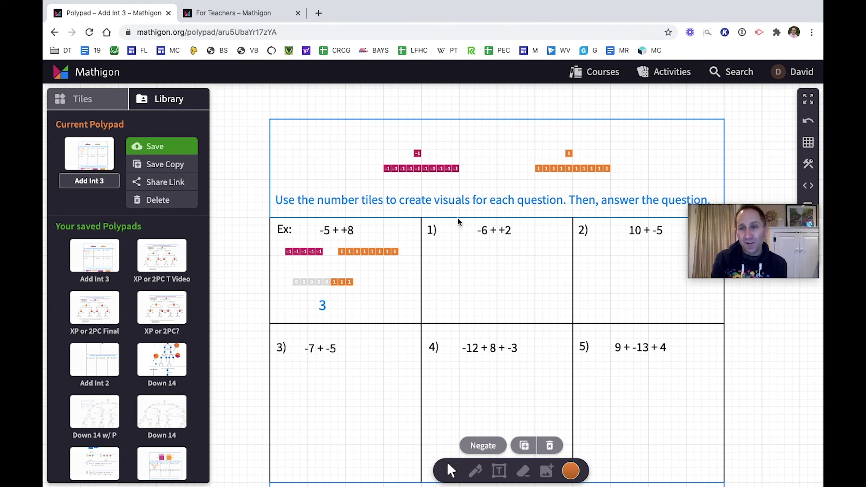
Show the Tiles palette with Algebra Tiles in the sidebar.
{"action": "left_click", "coordinate": [101, 108]}
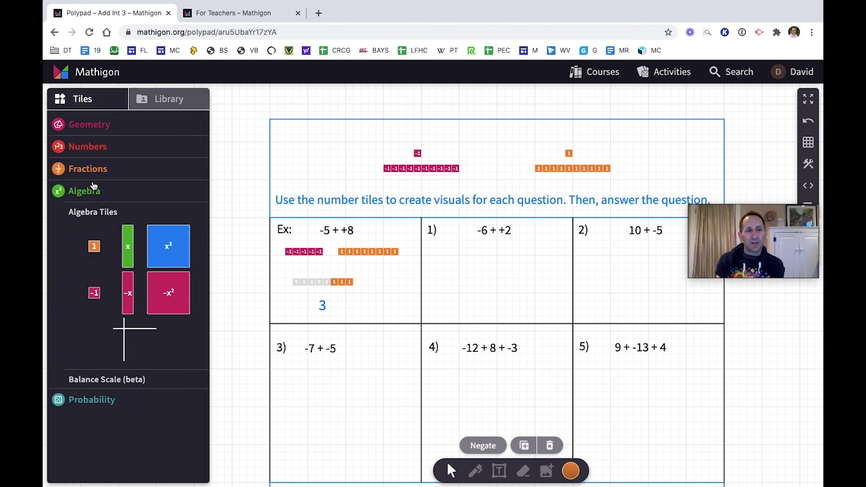